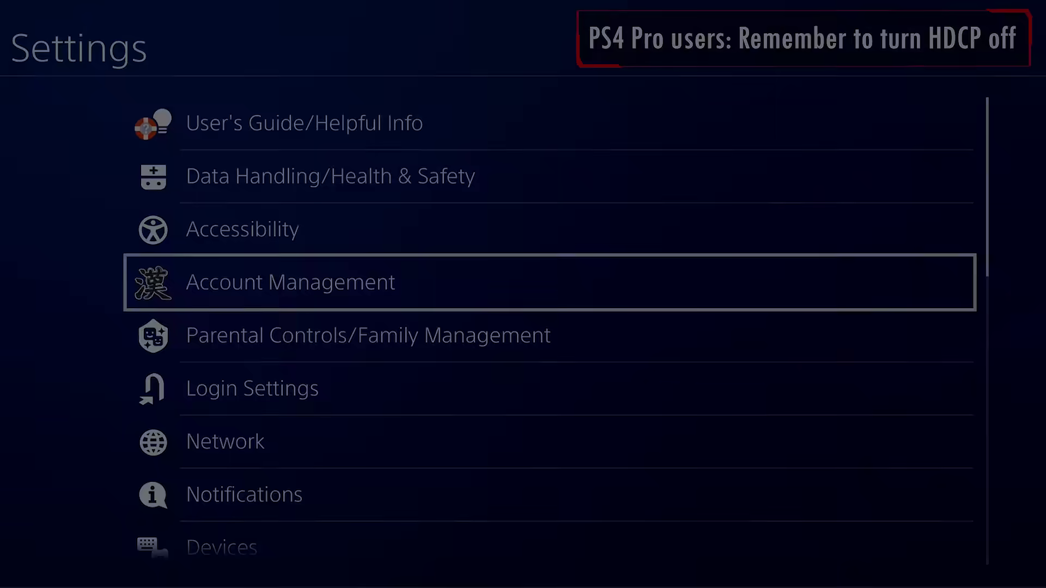
# Step: Open the PS4 System settings and move to Enable HDCP, leaving it unchecked
pyautogui.press('Down')
pyautogui.press('Down')
pyautogui.press('Down')
pyautogui.press('Down')
pyautogui.press('Down')
pyautogui.press('Down')
pyautogui.press('Down')
pyautogui.press('Down')
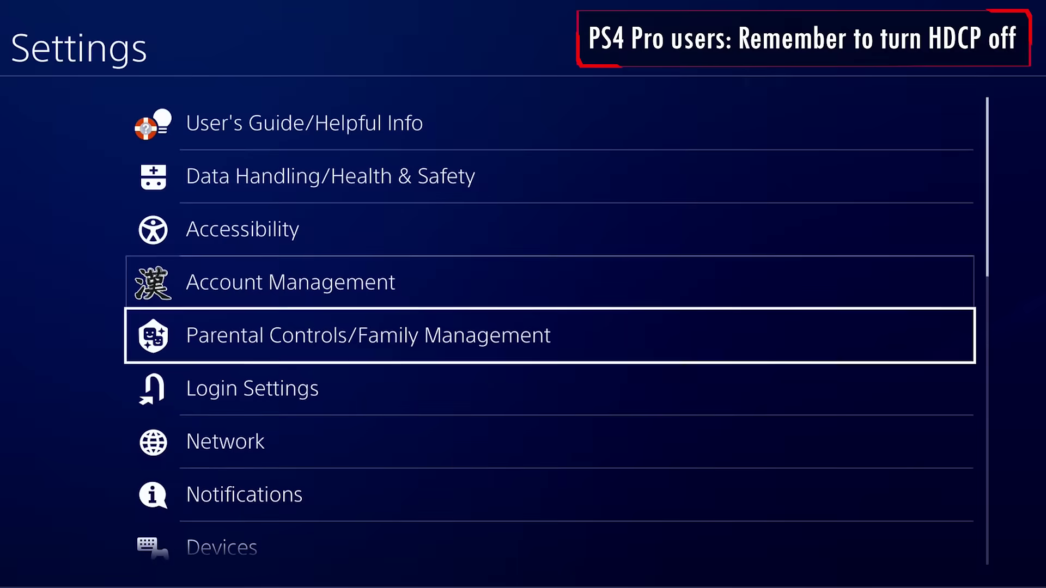
pyautogui.press('Down')
pyautogui.press('Down')
pyautogui.press('Down')
pyautogui.press('Down')
pyautogui.press('Down')
pyautogui.press('Down')
pyautogui.press('Down')
pyautogui.press('Down')
pyautogui.press('Down')
pyautogui.press('Down')
pyautogui.press('Down')
pyautogui.press('Down')
pyautogui.press('Up')
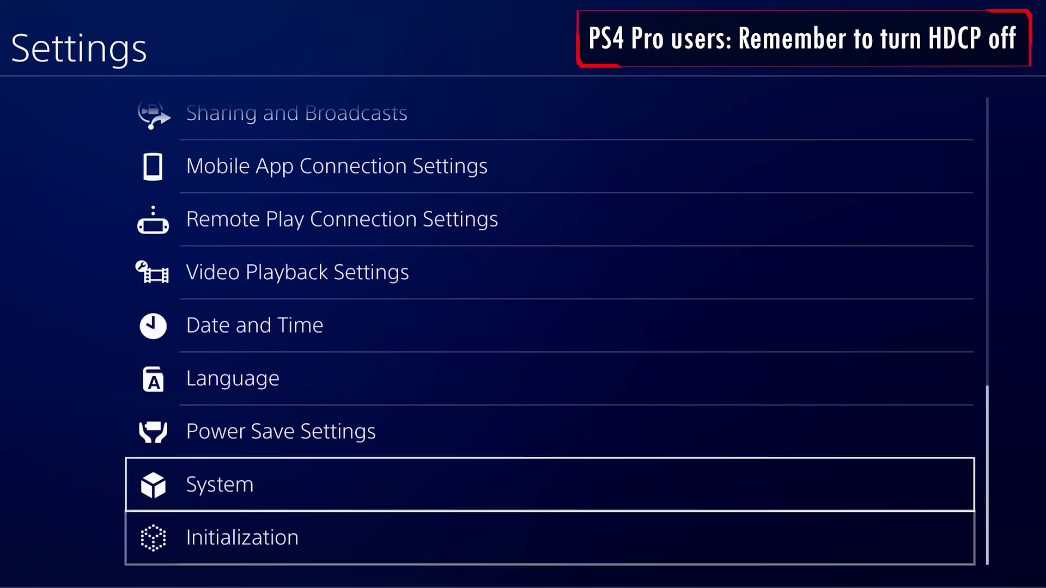
pyautogui.press('Return')
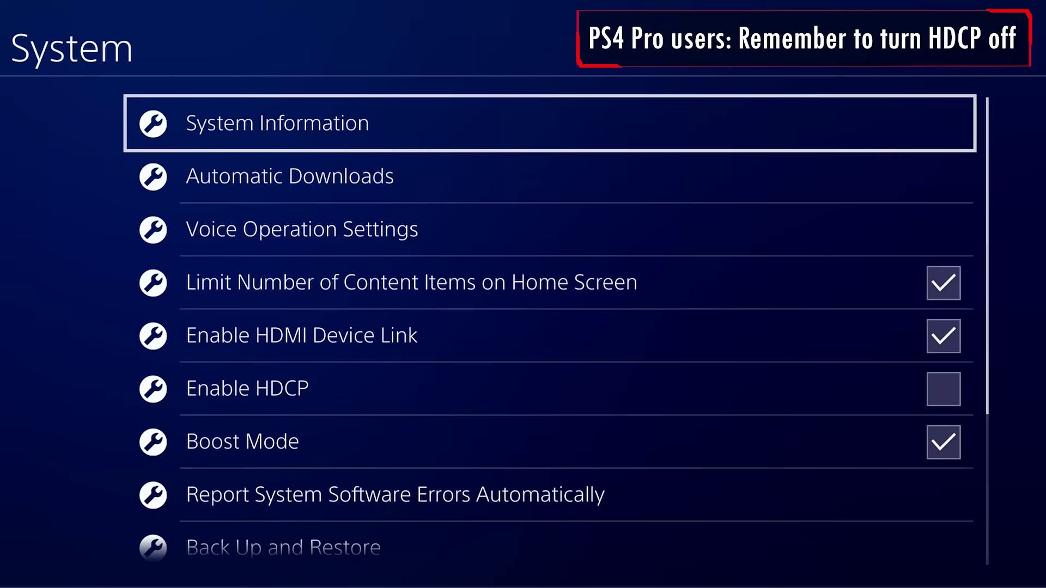
pyautogui.press('Down')
pyautogui.press('Down')
pyautogui.press('Down')
pyautogui.press('Down')
pyautogui.press('Down')
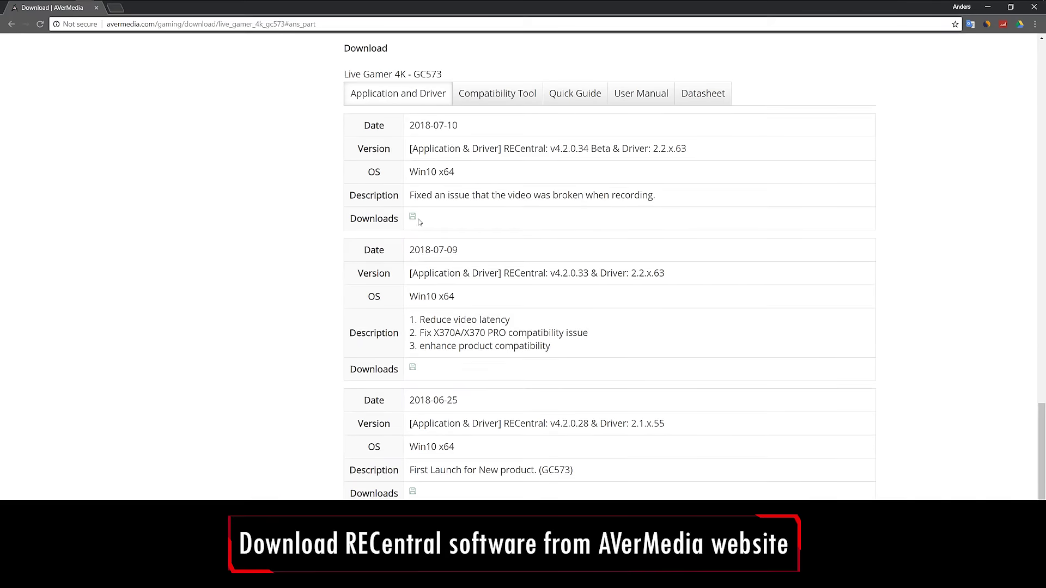
# Step: Download the 2018-07-10 RECentral v4.2.0.34 Beta application and driver for the Live Gamer 4K
pyautogui.click(413, 217)
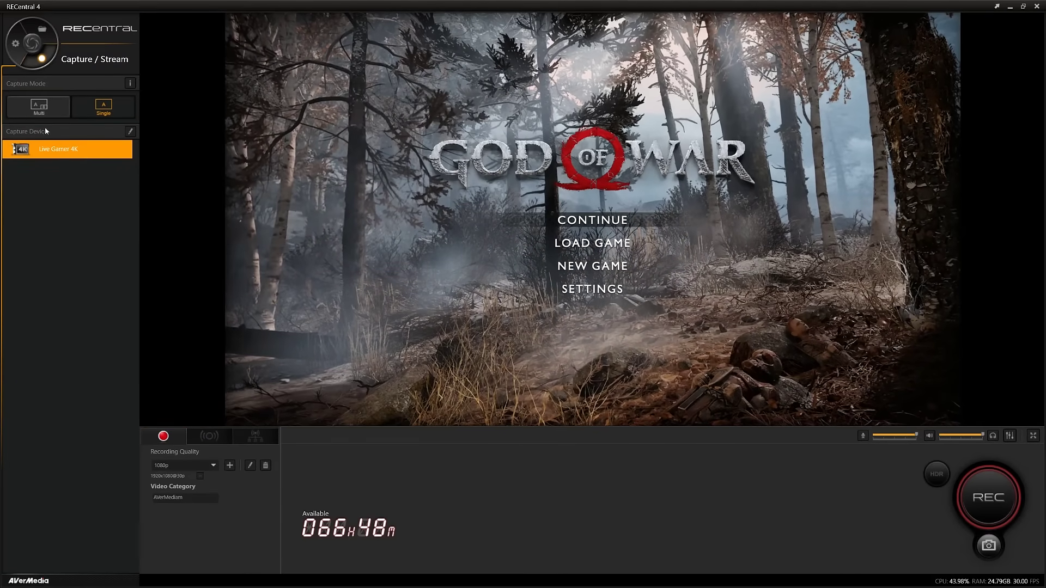
# Step: Switch RECentral to Multi mode and add AVerMedia HD Capture GC573 1 as a device source
pyautogui.click(38, 112)
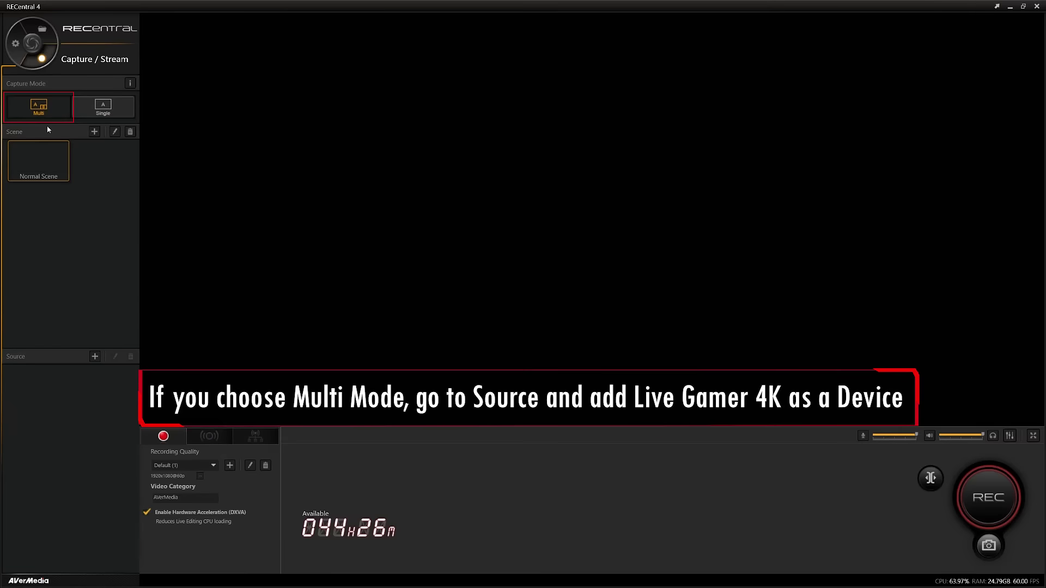
pyautogui.click(100, 359)
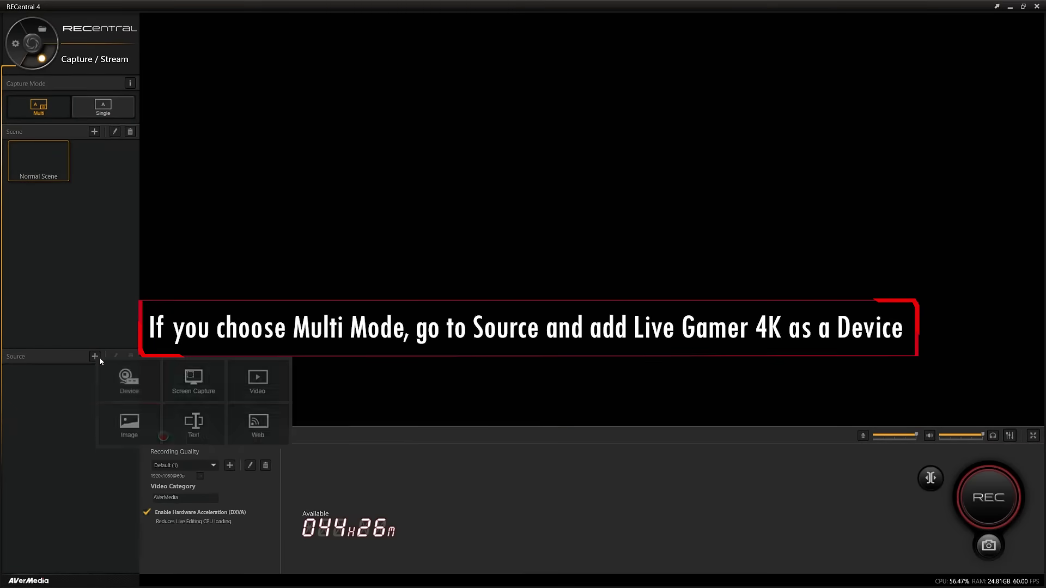
pyautogui.click(125, 376)
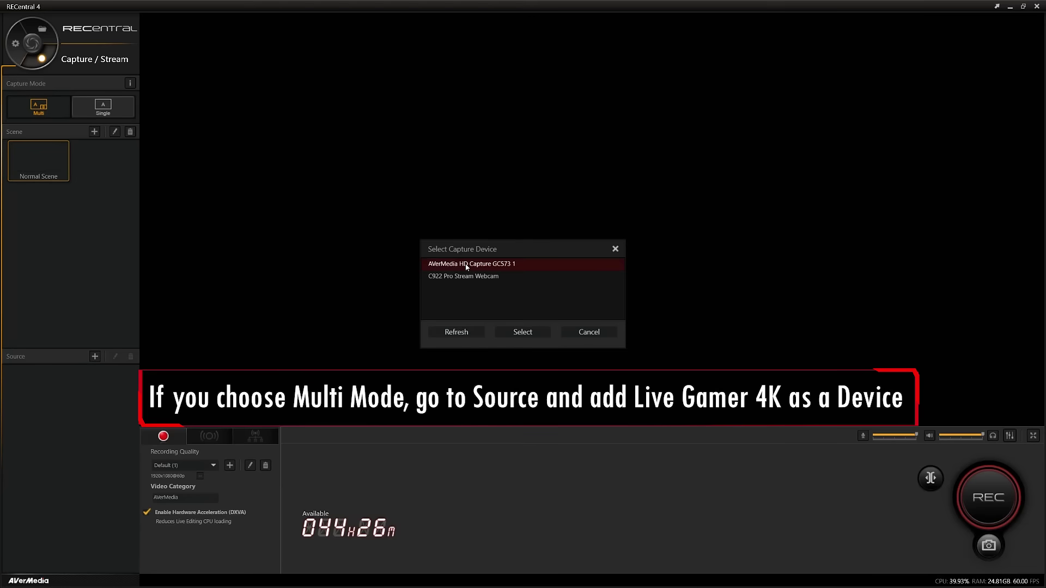
pyautogui.click(523, 334)
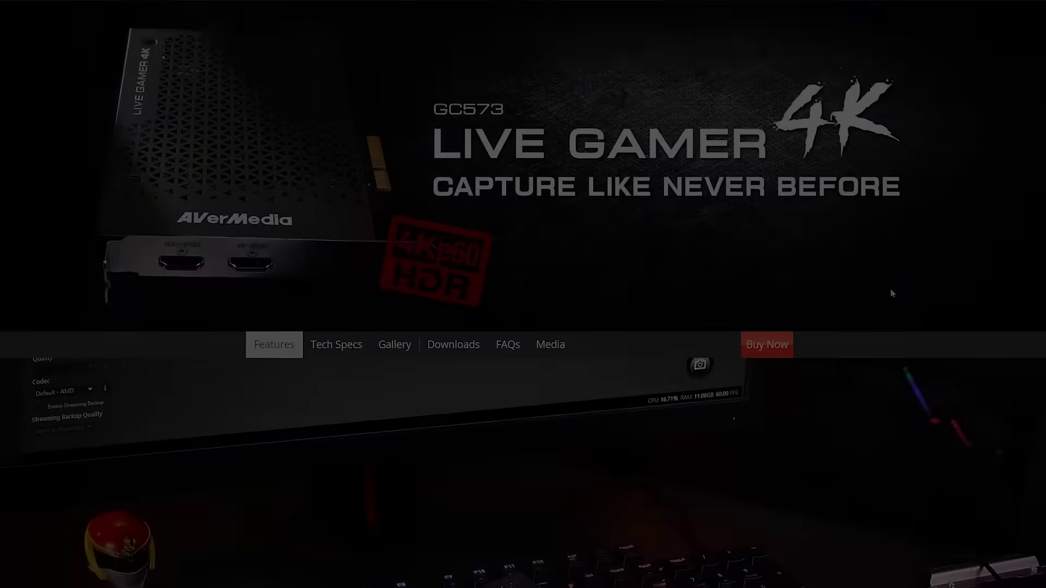
# Step: Scroll down the Live Gamer 4K product page to its 4Kp60 HDR and 240 FPS features
pyautogui.scroll(-5, 890, 288)
pyautogui.scroll(-8, 891, 289)
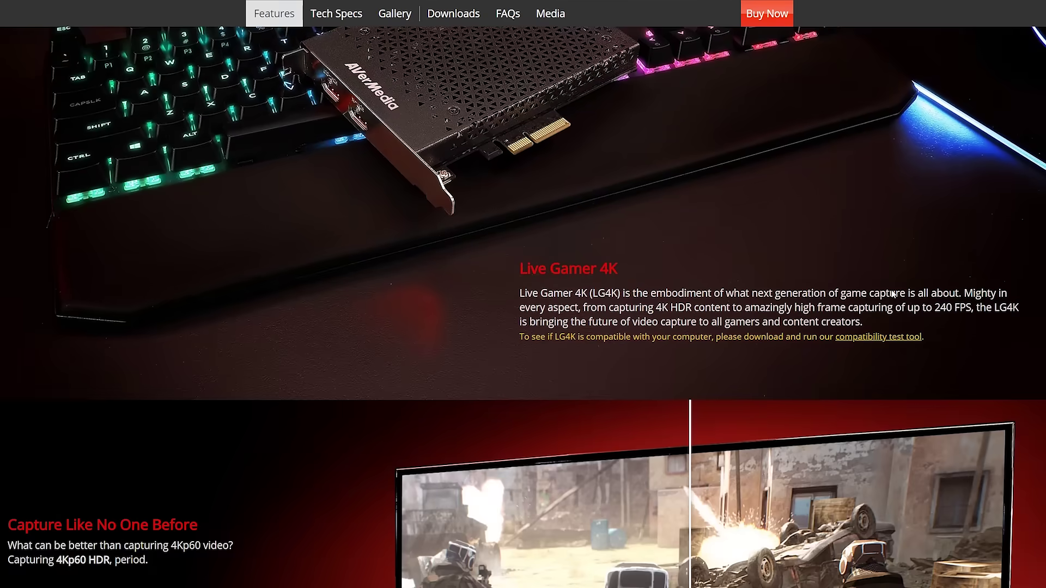